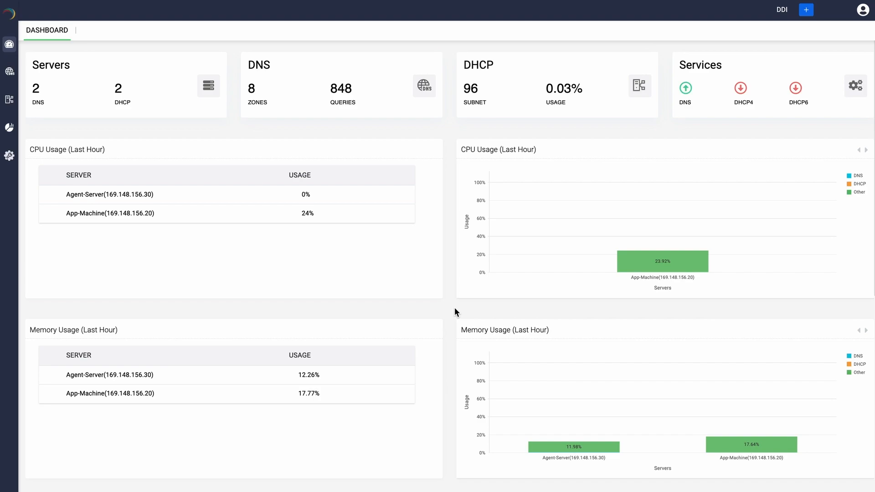
# Fill in a new Authoritative DNS domain test.com. with TTL 86400, nameserver ns1.data.com, the contact e-mail, master App-Machine and view default-view
pyautogui.moveTo(10, 78)
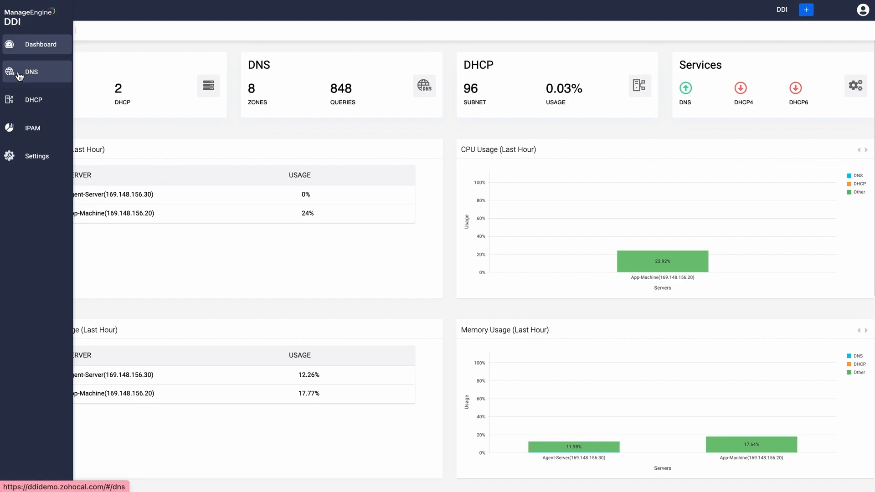
pyautogui.click(15, 75)
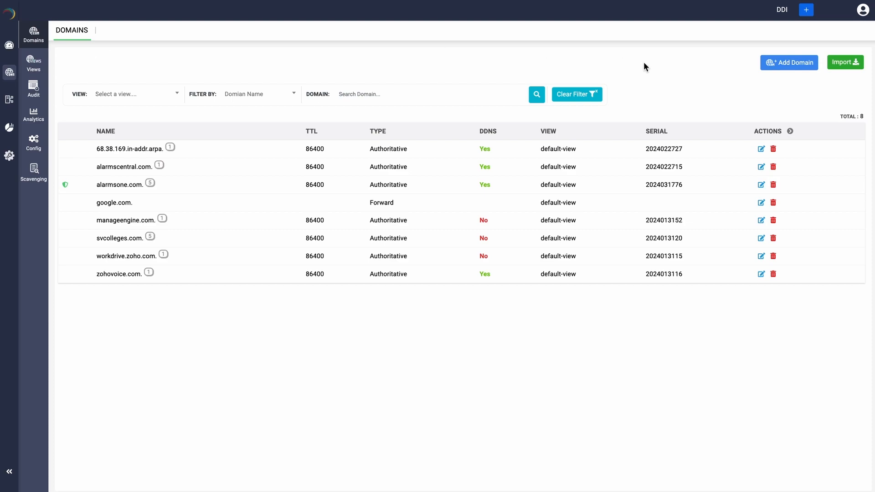
pyautogui.click(771, 66)
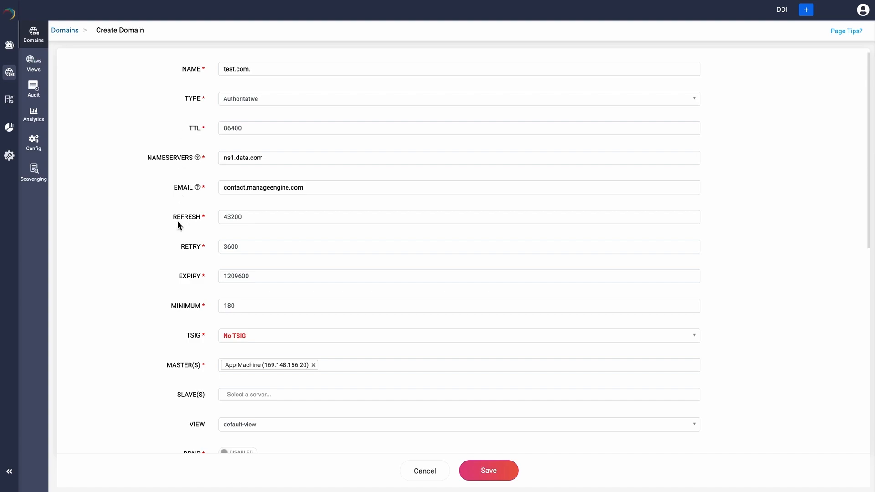
pyautogui.scroll(-1, 169, 264)
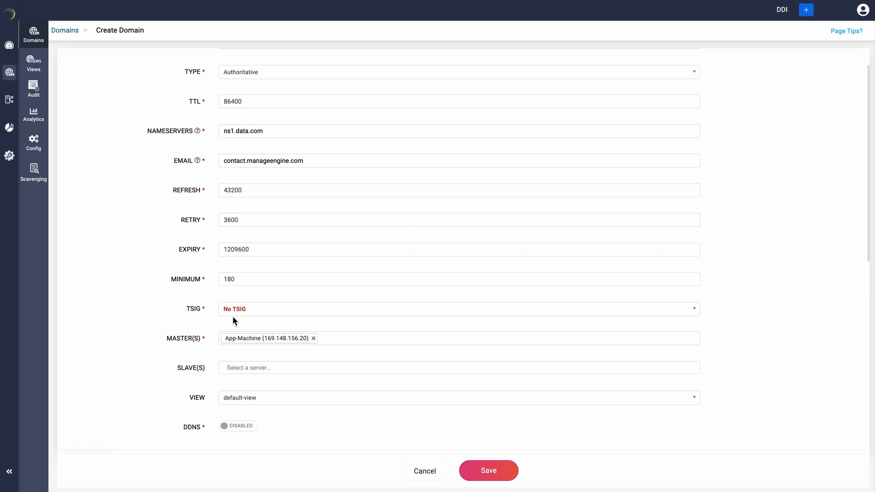
pyautogui.scroll(-2, 187, 292)
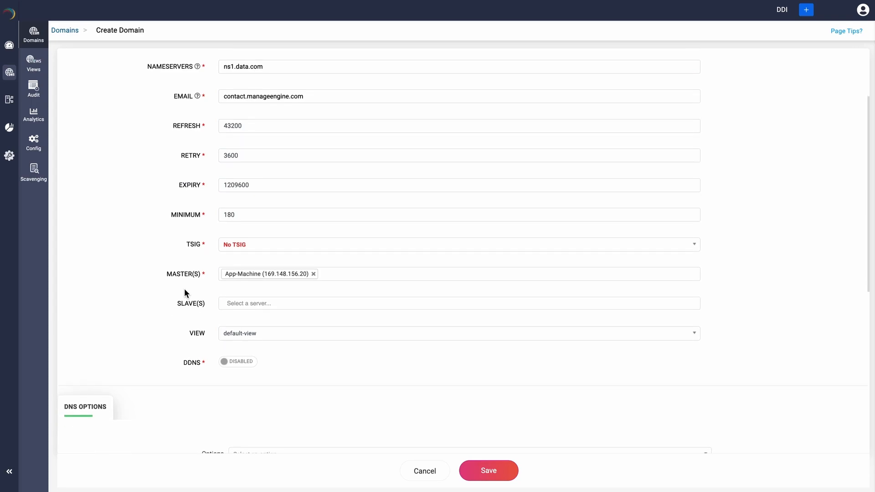
# Enable DDNS for the new test.com. domain with DHCP type DHCPD and save the domain
pyautogui.click(245, 363)
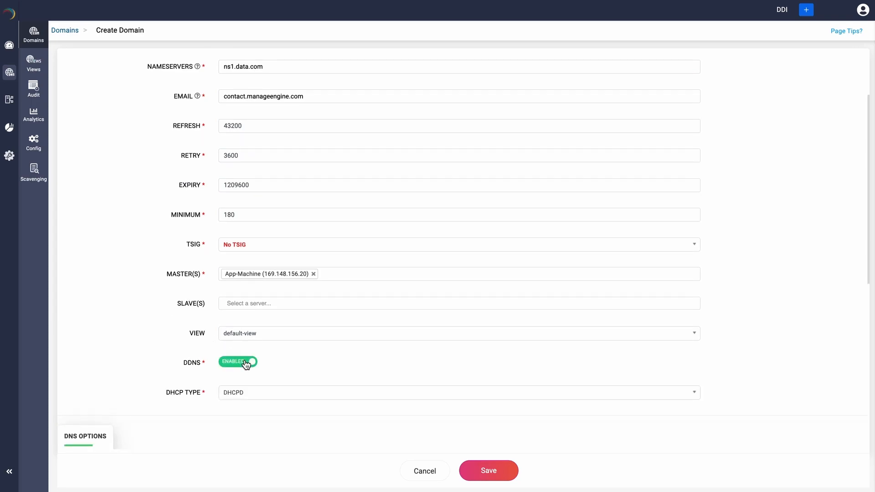
pyautogui.click(259, 396)
pyautogui.click(258, 396)
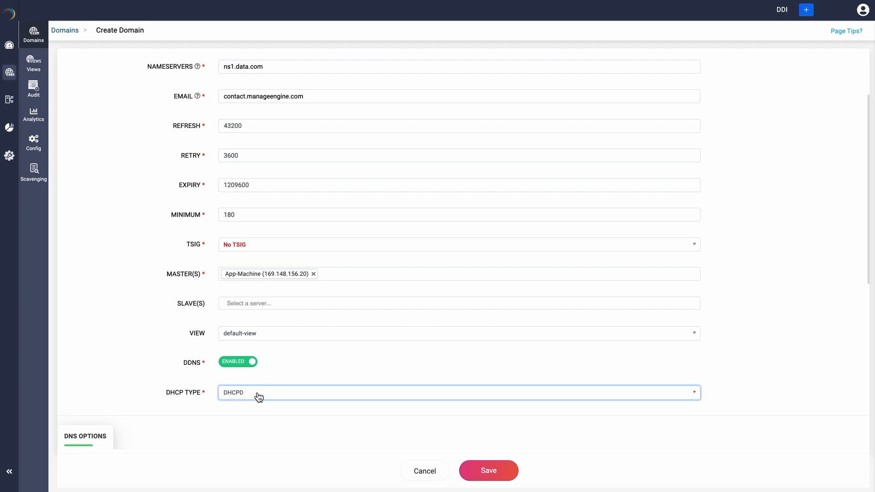
pyautogui.click(483, 474)
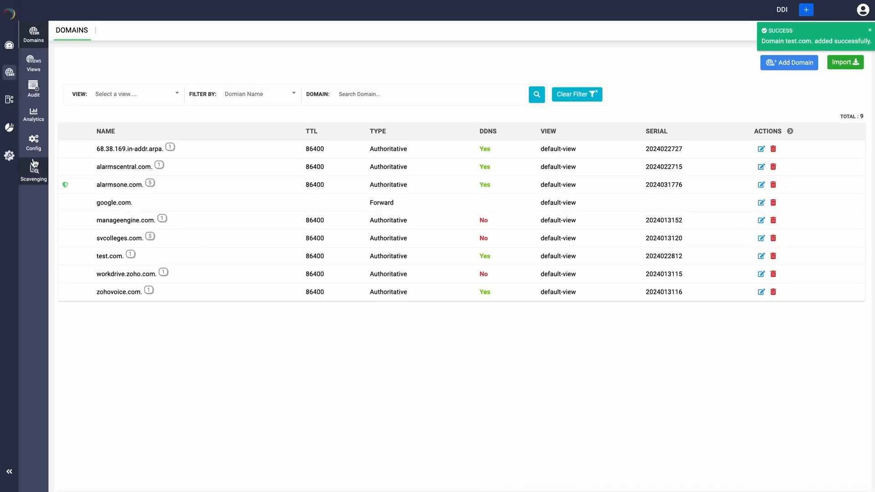
# View the domains listed under DHCP and inspect the settings of the DNS domain alarmscentral.com
pyautogui.click(10, 105)
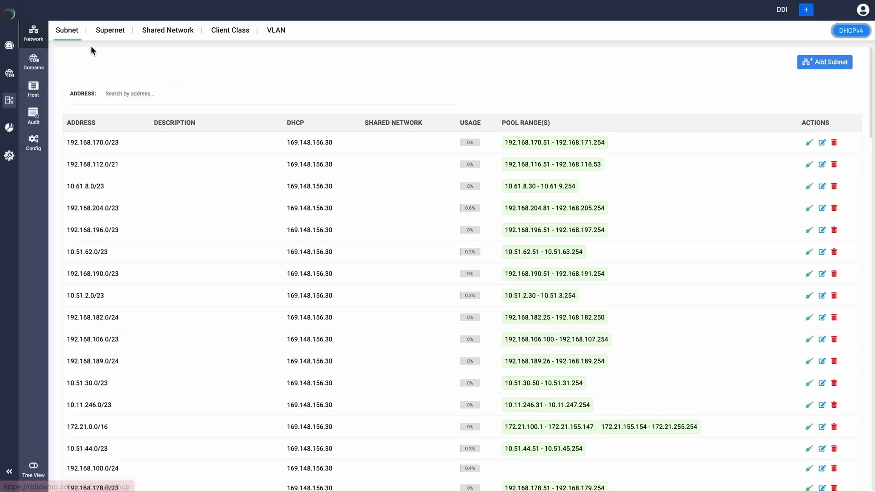
pyautogui.click(38, 59)
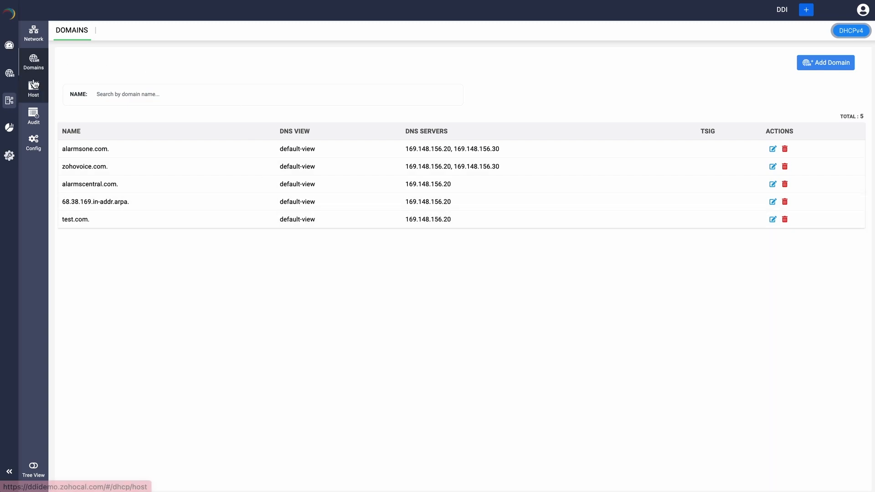
pyautogui.click(6, 75)
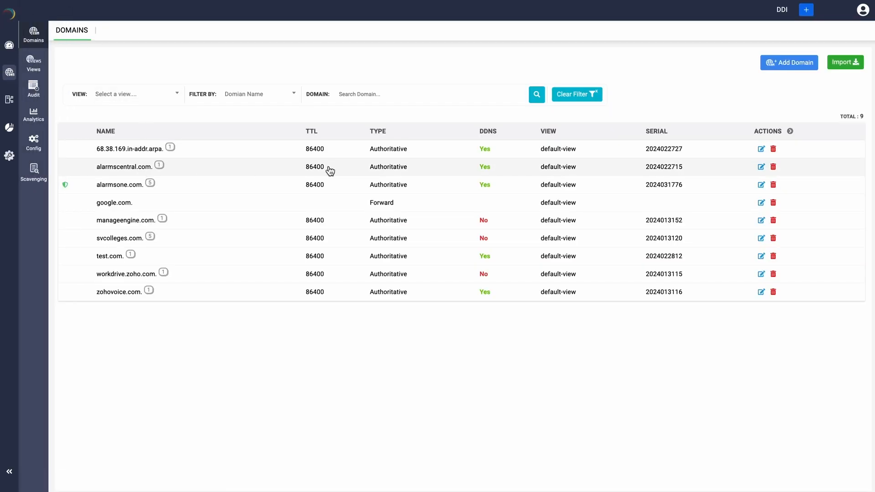
pyautogui.click(761, 167)
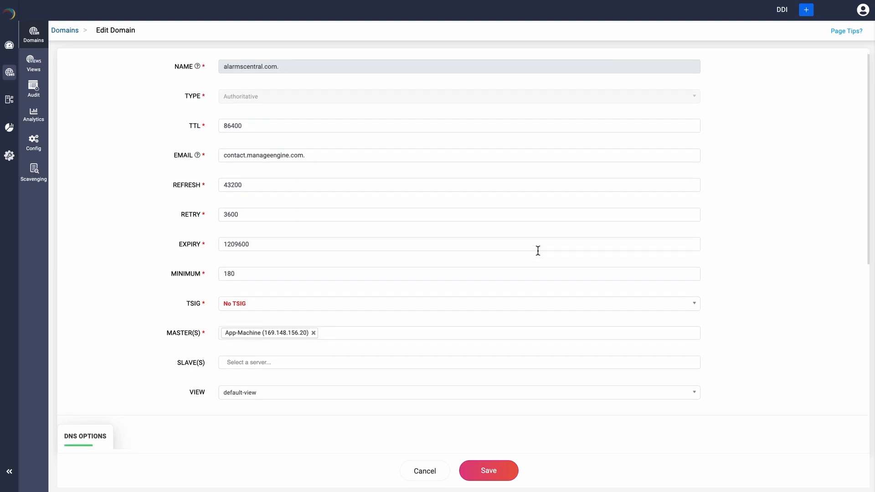
pyautogui.scroll(-3, 537, 249)
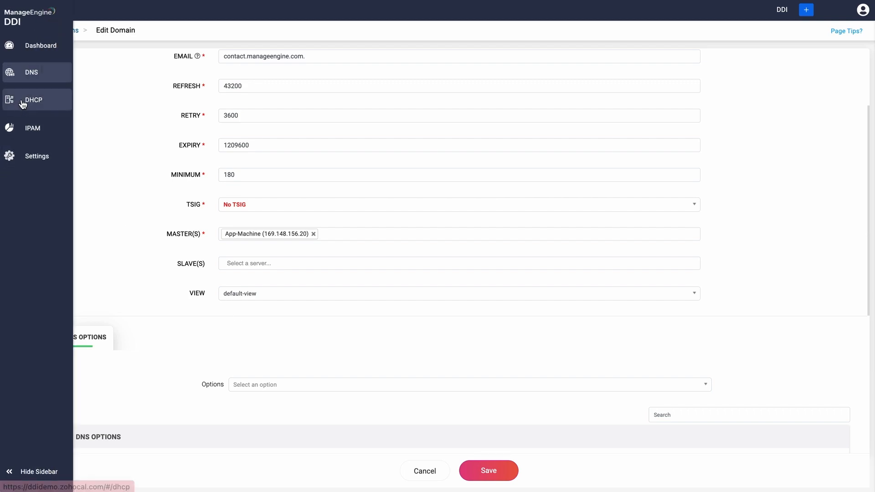
# Add the existing zone manageengine.com. (default-view) to the DHCP domains with No TSIG and save it
pyautogui.click(21, 98)
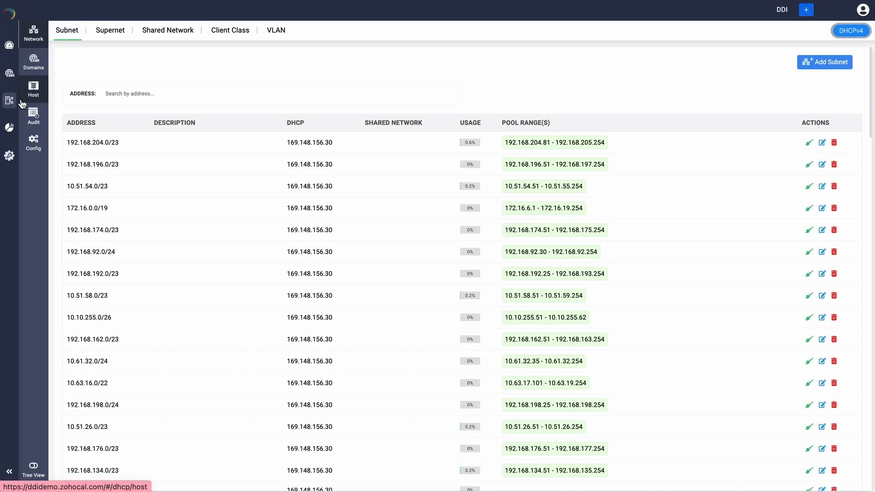
pyautogui.click(40, 67)
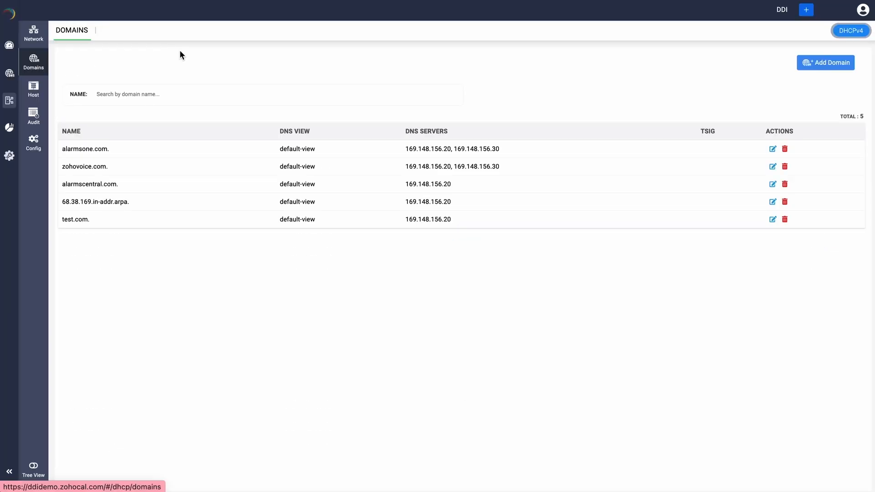
pyautogui.click(814, 67)
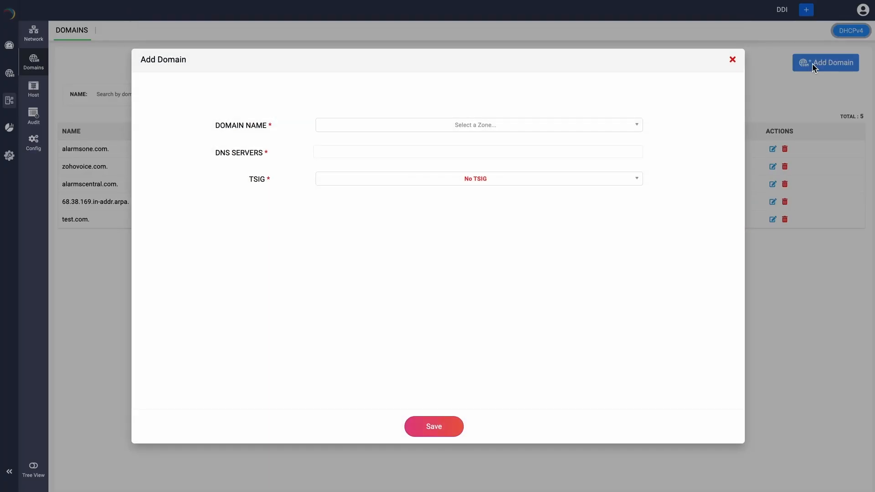
pyautogui.click(492, 124)
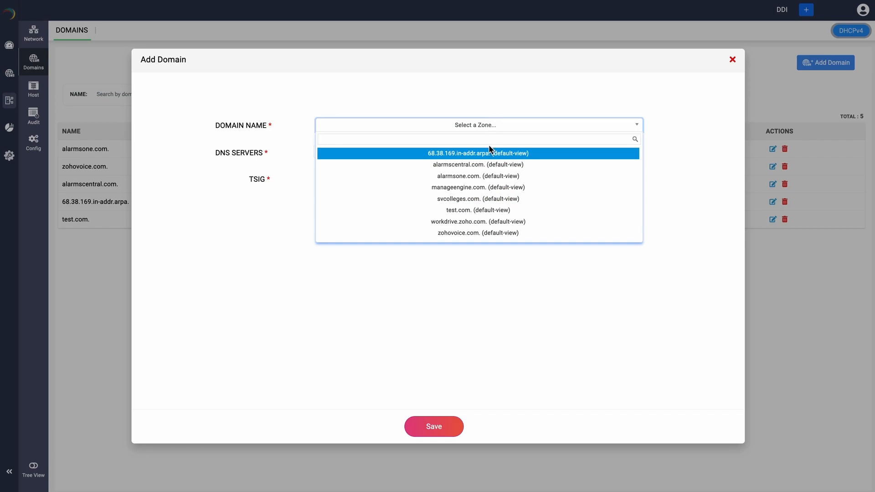
pyautogui.click(456, 187)
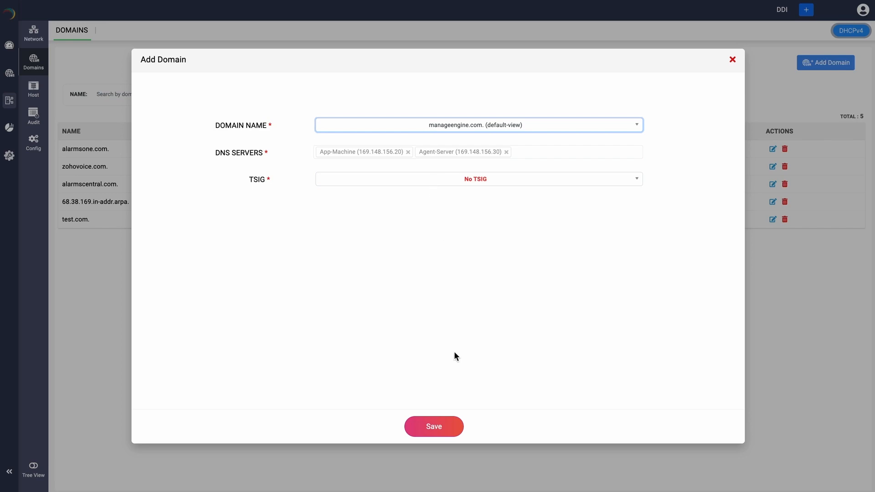
pyautogui.click(439, 433)
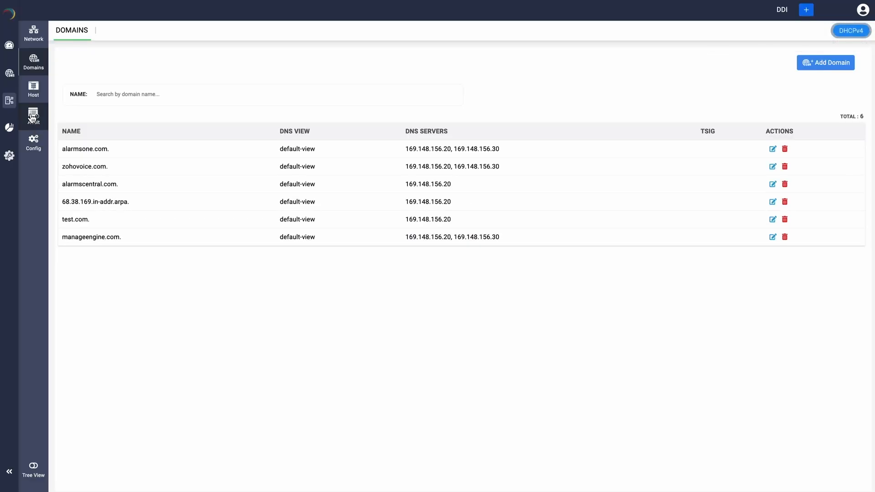
# Examine the DNS records of manageengine.com. and the PTR records of the reverse zone 68.38.169.in-addr.arpa
pyautogui.click(11, 78)
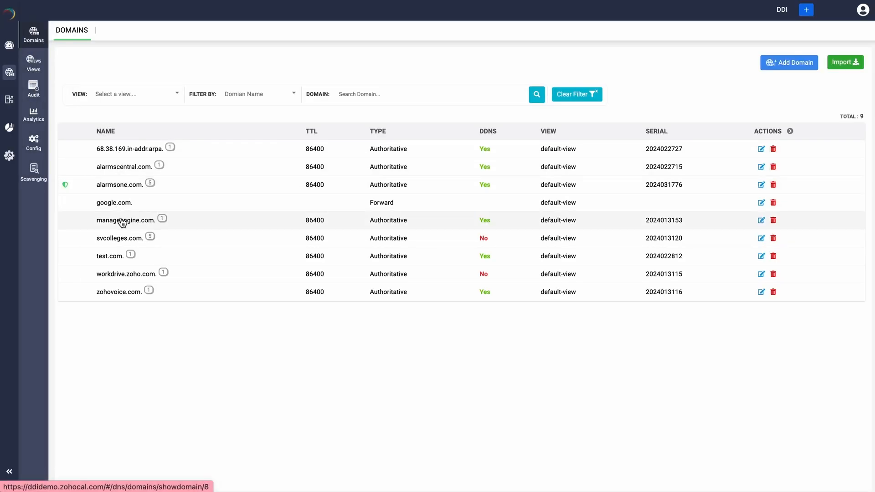
pyautogui.click(122, 220)
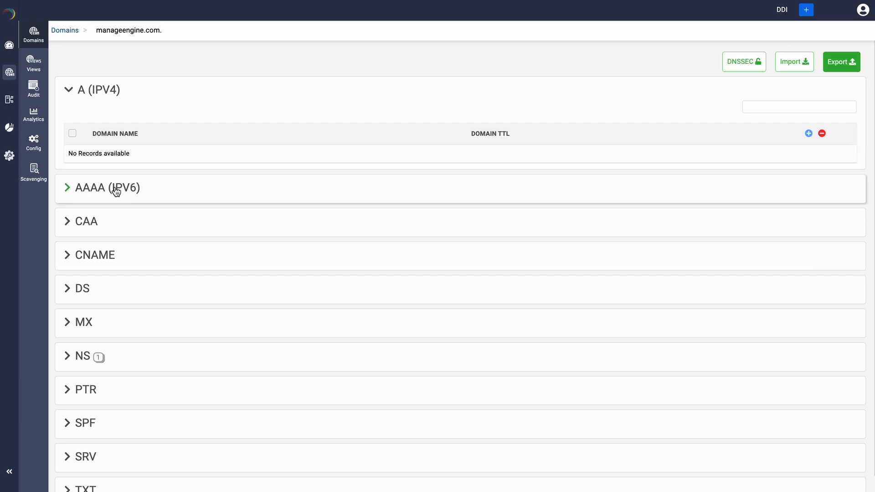
pyautogui.click(70, 32)
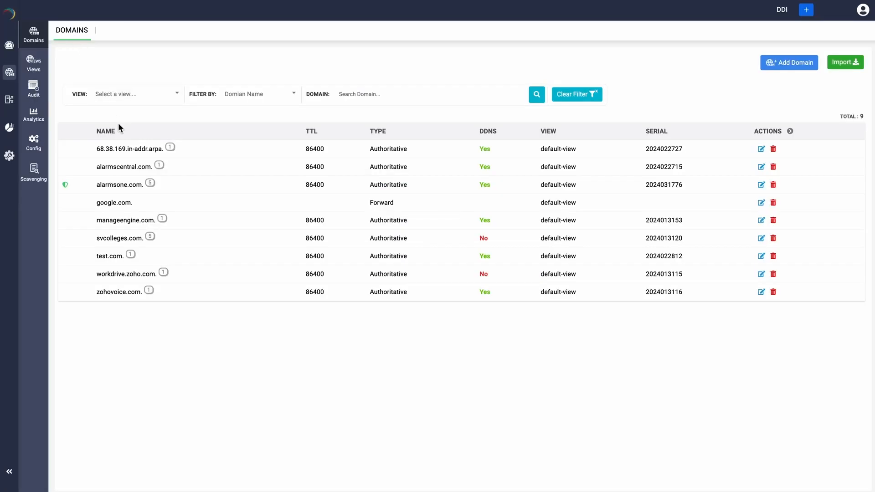
pyautogui.click(134, 150)
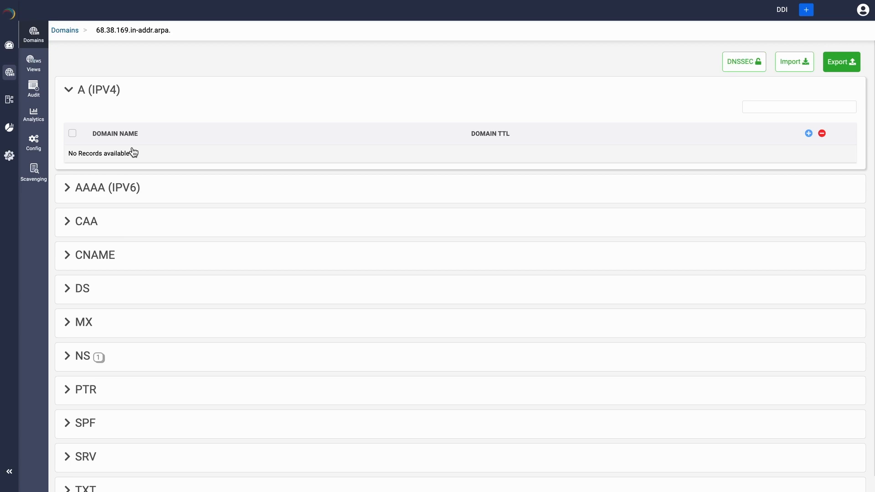
pyautogui.click(123, 385)
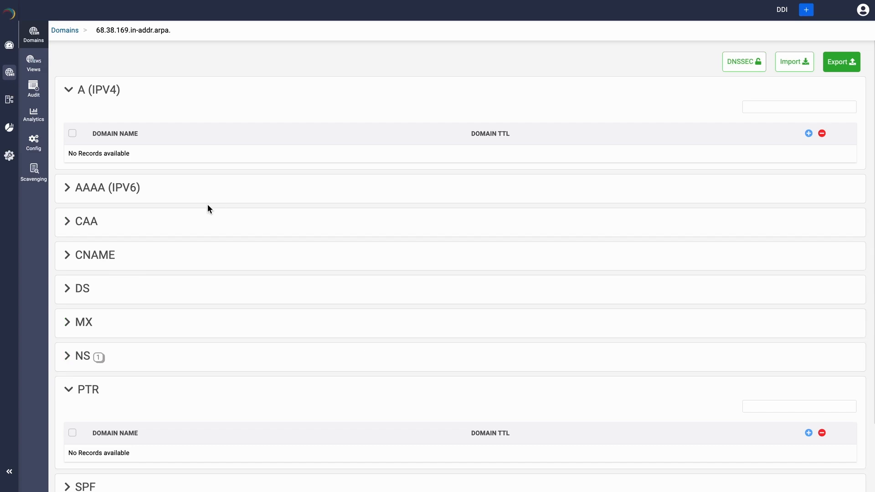
pyautogui.click(65, 32)
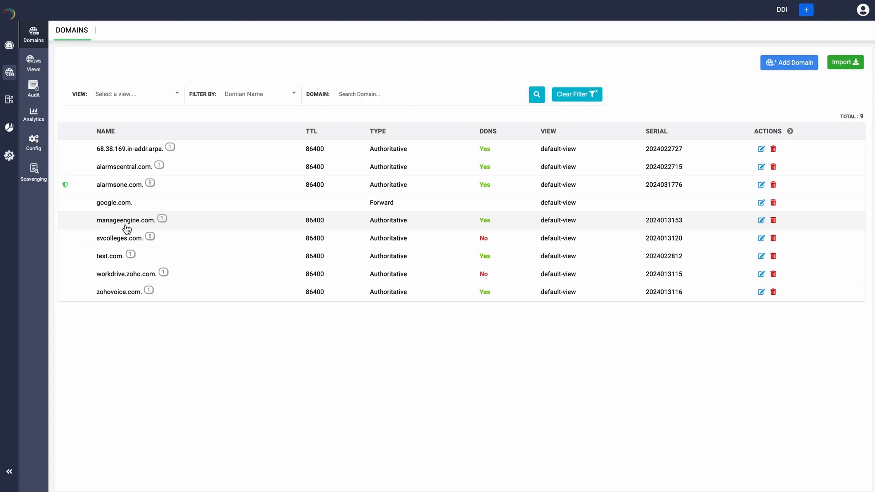
# Compare the PTR section of reverse zone 68.38.169.in-addr.arpa. with the A (IPV4) section of forward zone manageengine.com
pyautogui.click(122, 149)
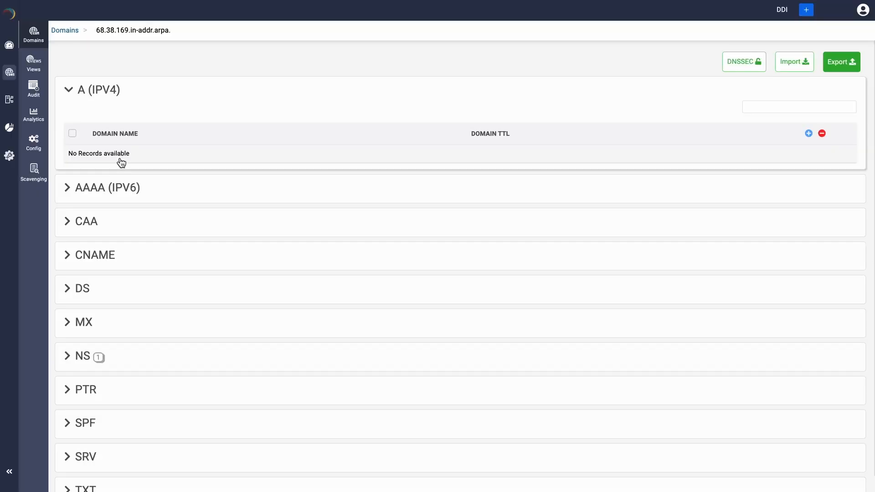
pyautogui.click(105, 390)
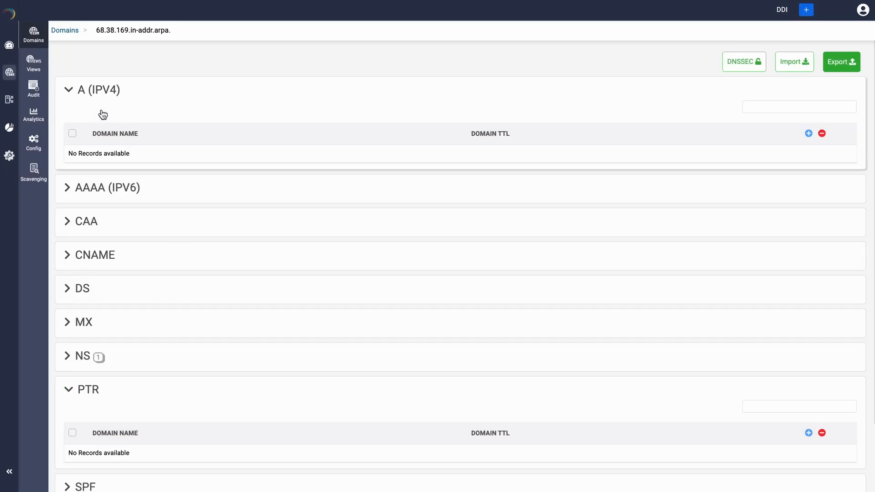
pyautogui.click(72, 90)
pyautogui.click(66, 31)
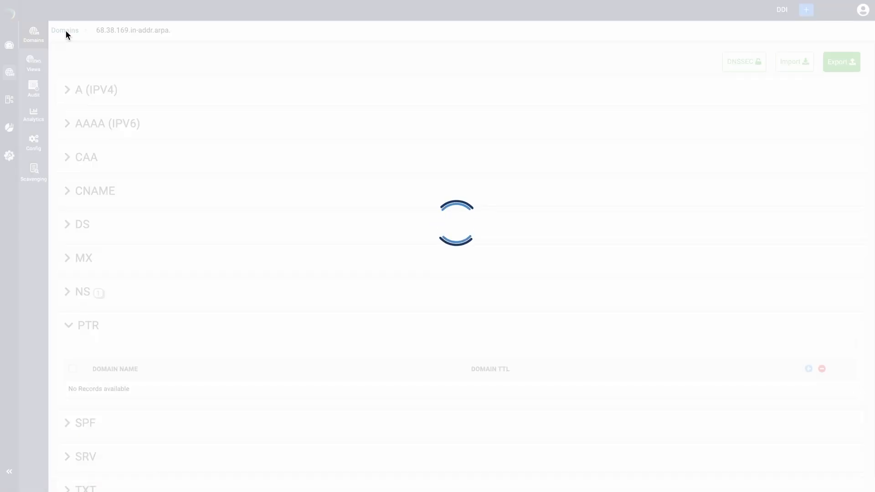
pyautogui.click(139, 220)
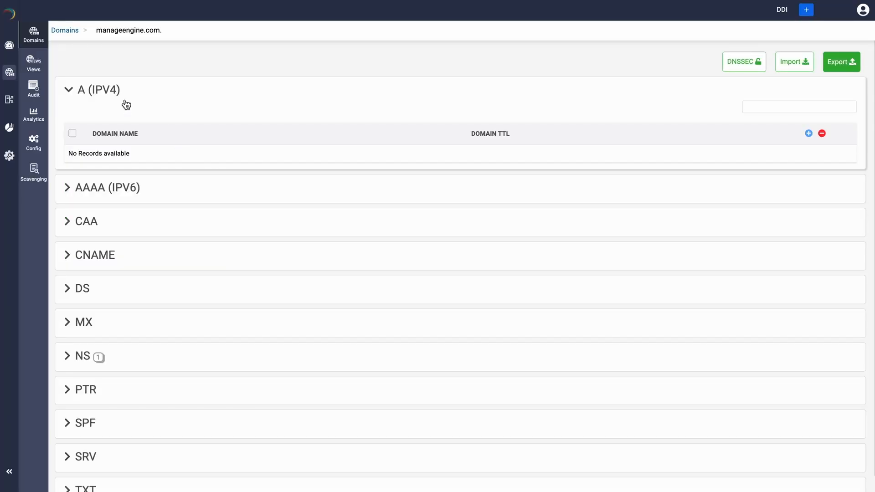
pyautogui.click(68, 32)
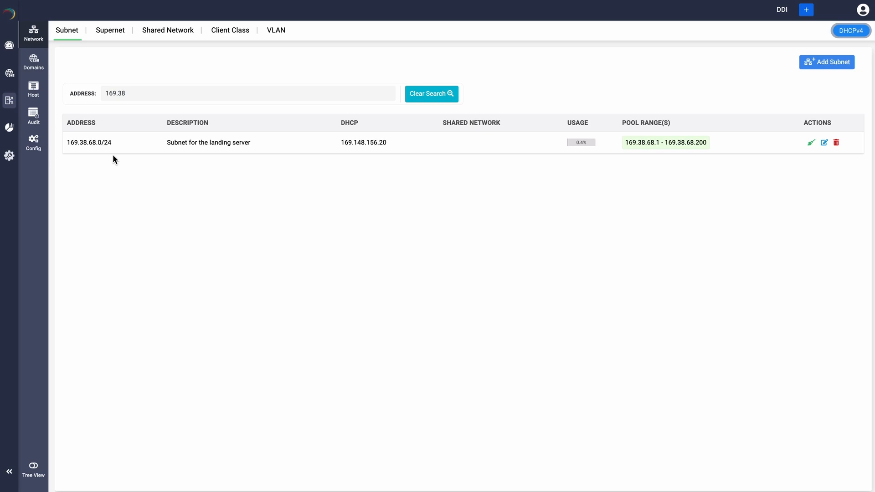
# Save subnet 169.38.68.0/24 with DHCP options ddns-updates Yes, ddns-update-style interim, ddns-domainname manageengine.com. and ddns-rev-domainname 68.38.169.in-addr.arpa
pyautogui.click(823, 144)
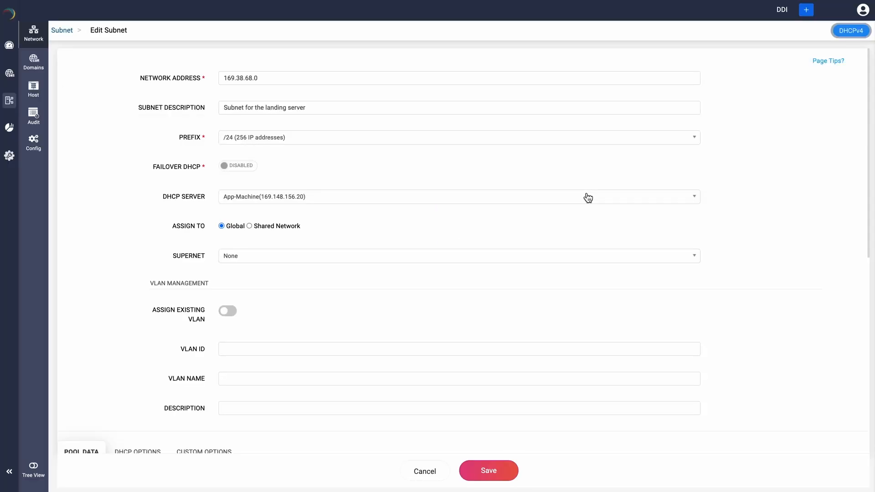
pyautogui.scroll(-5, 588, 198)
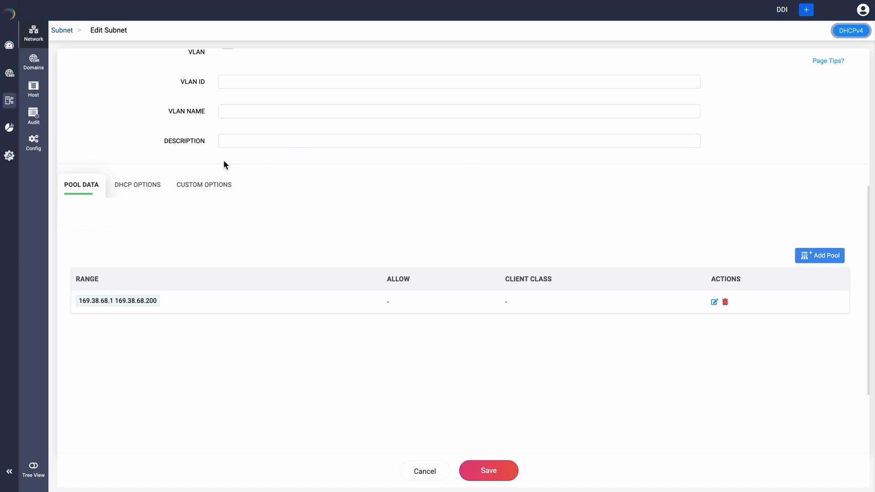
pyautogui.click(142, 189)
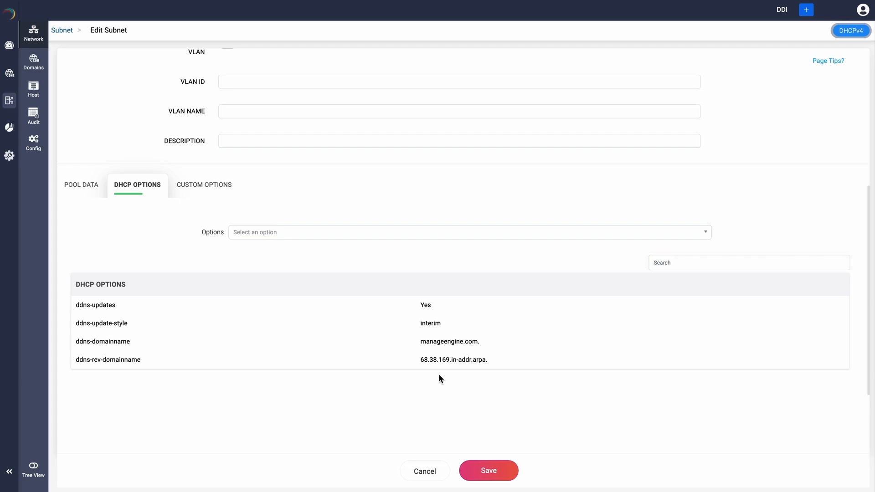
pyautogui.click(489, 474)
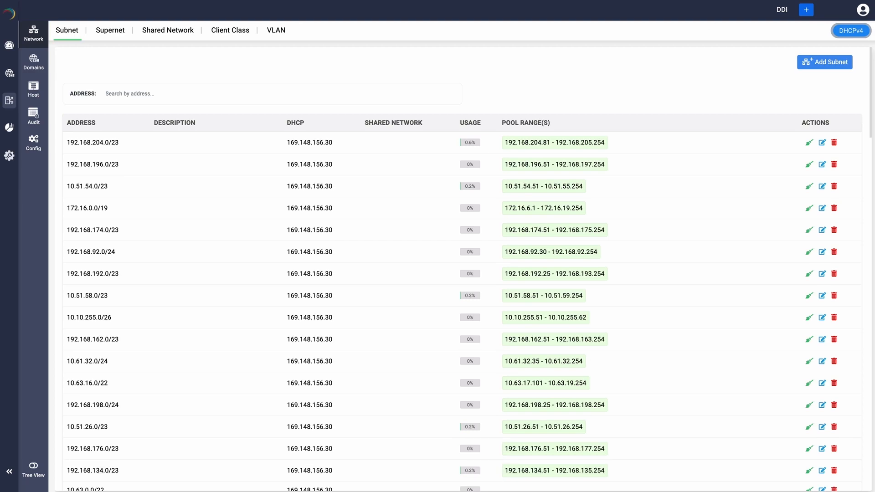
pyautogui.scroll(-5, 343, 312)
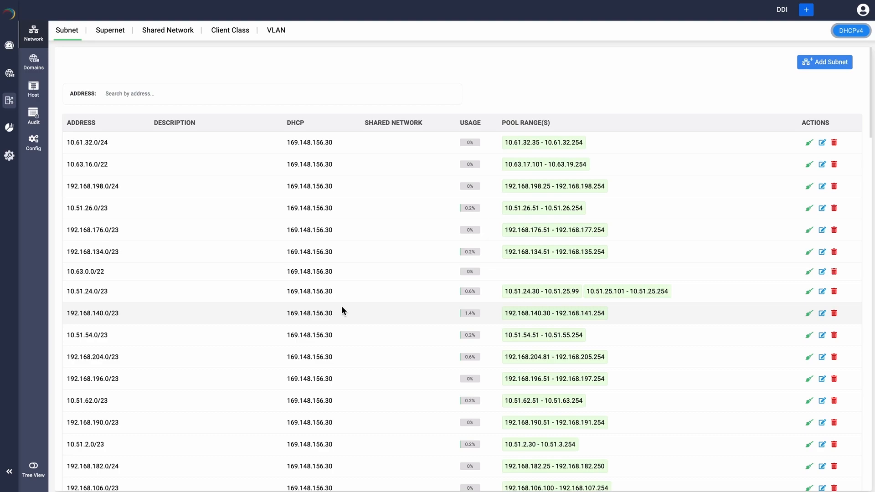
# View the IP address held by the client's A (IPV4) record in the forward zone manageengine.com
pyautogui.click(13, 80)
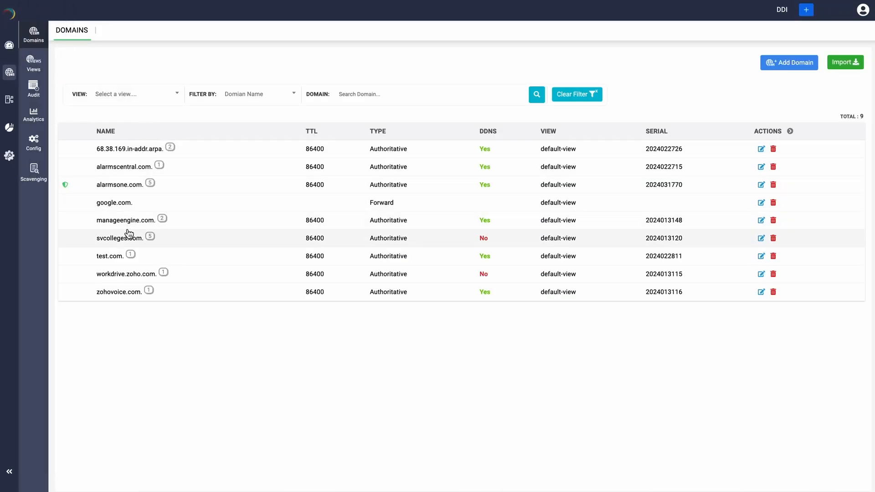
pyautogui.click(117, 220)
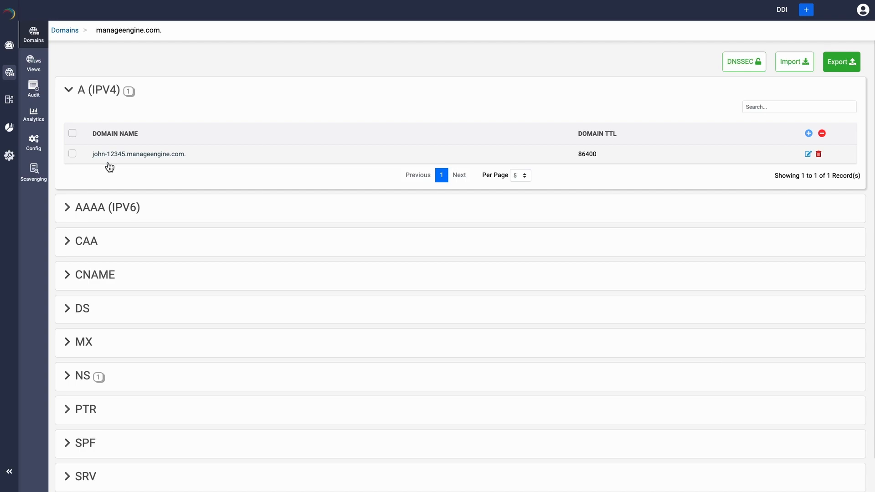
pyautogui.click(139, 155)
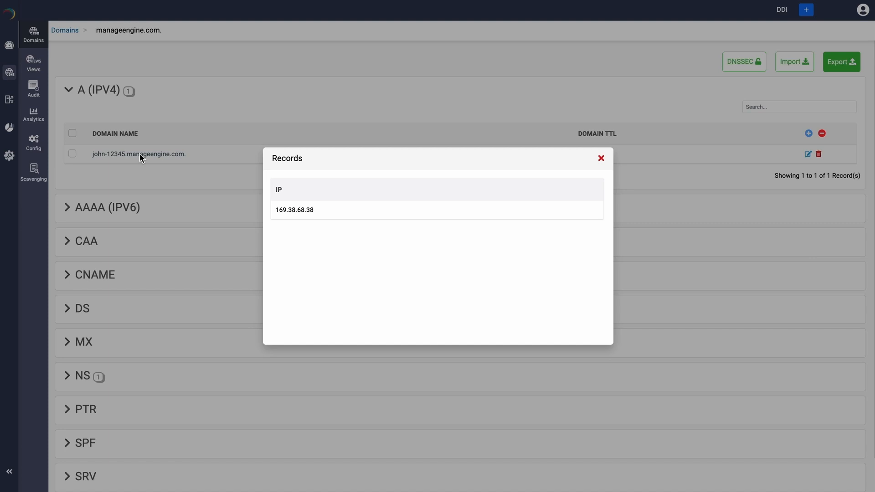
pyautogui.click(601, 158)
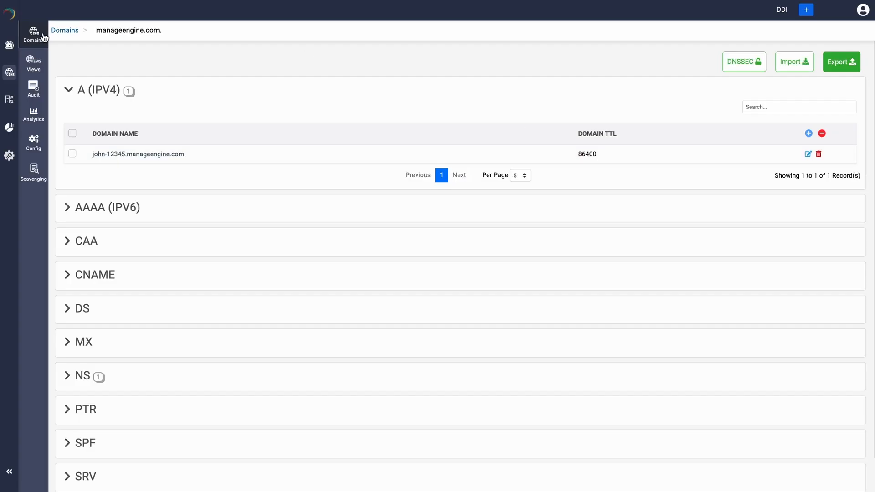
# View the system that the PTR record 38.68.38.169.in-addr.arpa. points to in the reverse zone 68.38.169.in-addr.arpa
pyautogui.click(63, 29)
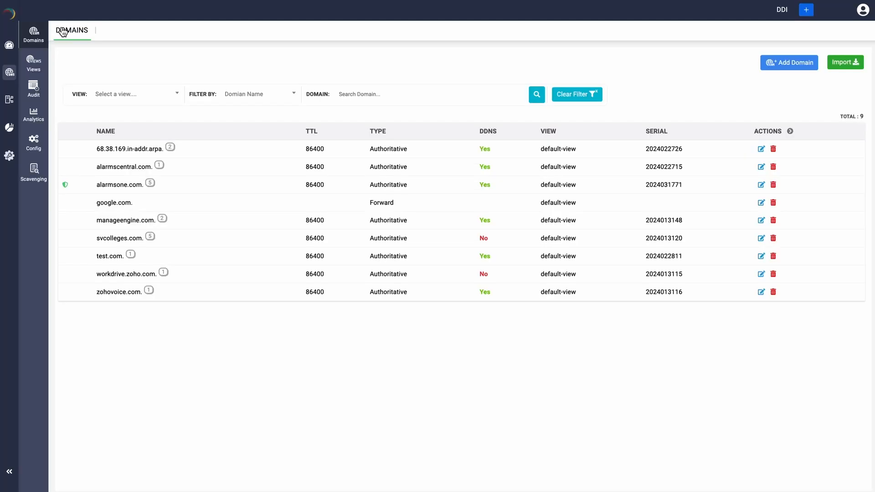
pyautogui.click(135, 151)
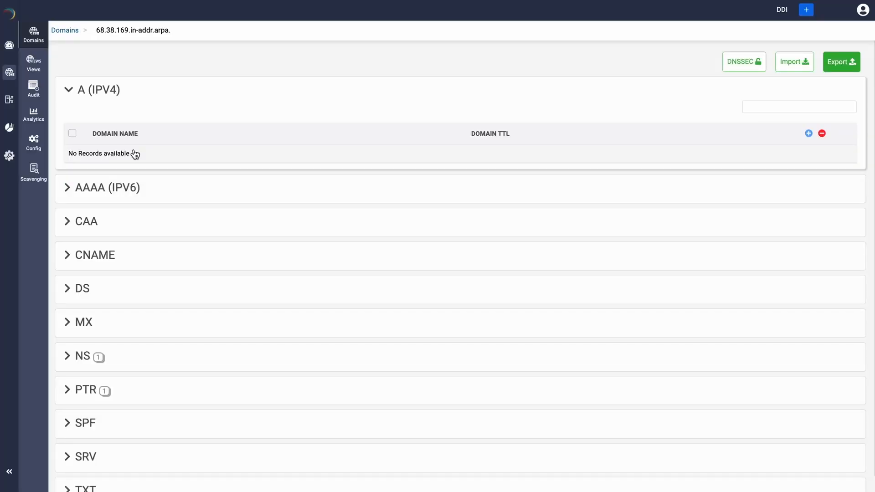
pyautogui.scroll(-1, 129, 283)
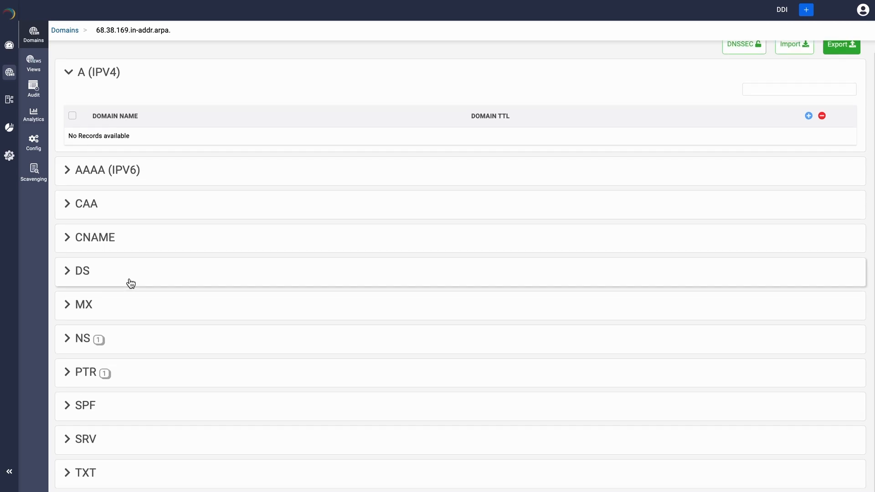
pyautogui.click(90, 372)
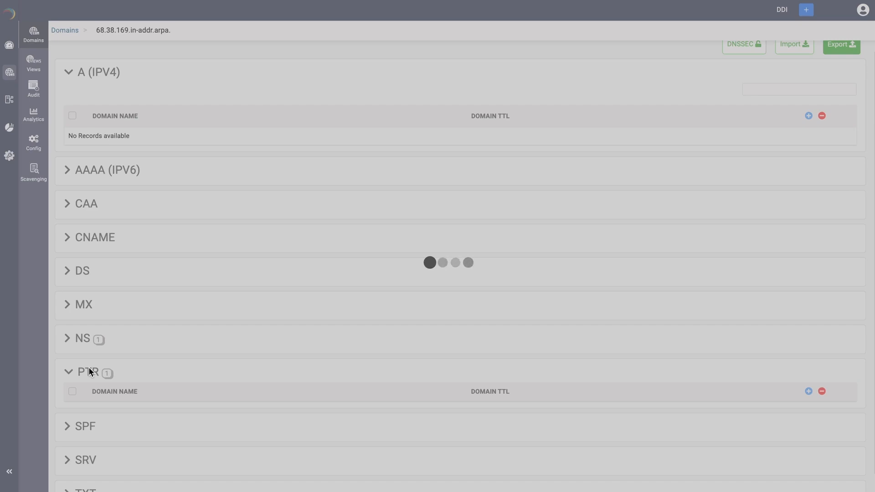
pyautogui.scroll(-3, 89, 372)
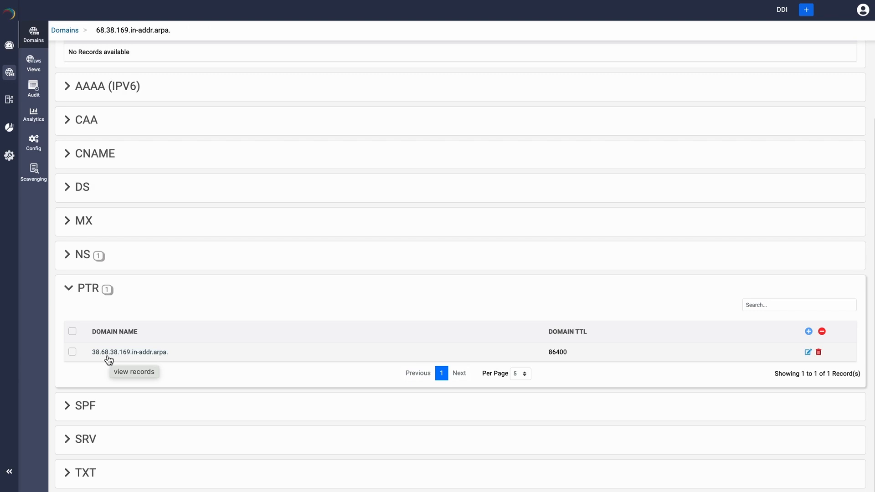
pyautogui.click(136, 355)
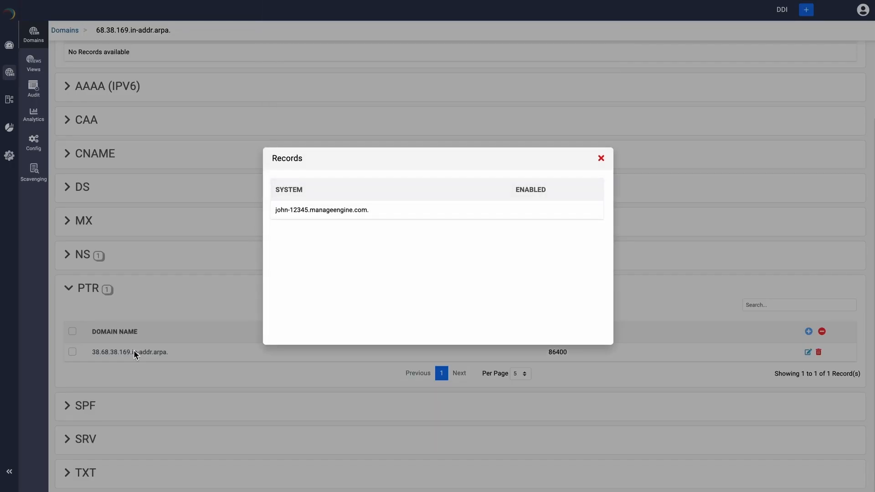